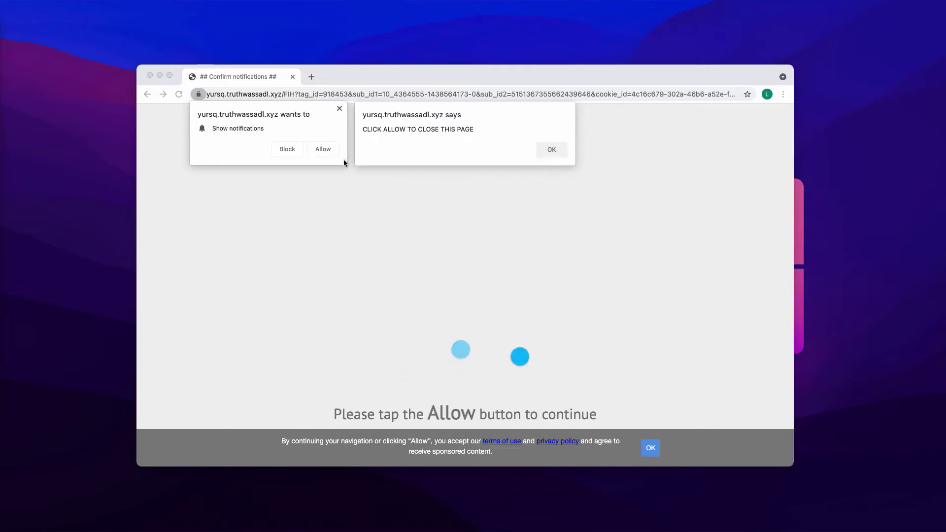
- Dismiss the 'yursq.truthwassadl.xyz says' alert in the Chrome window
click(332, 146)
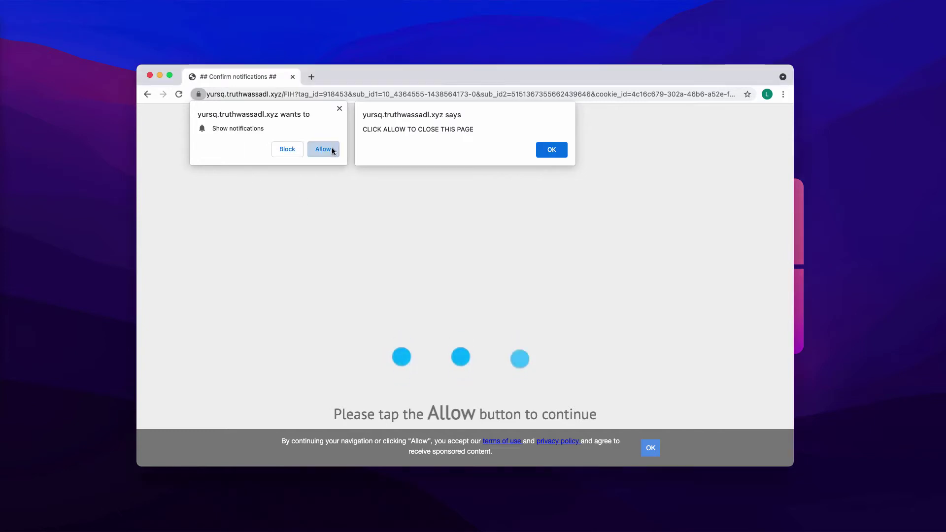
click(556, 150)
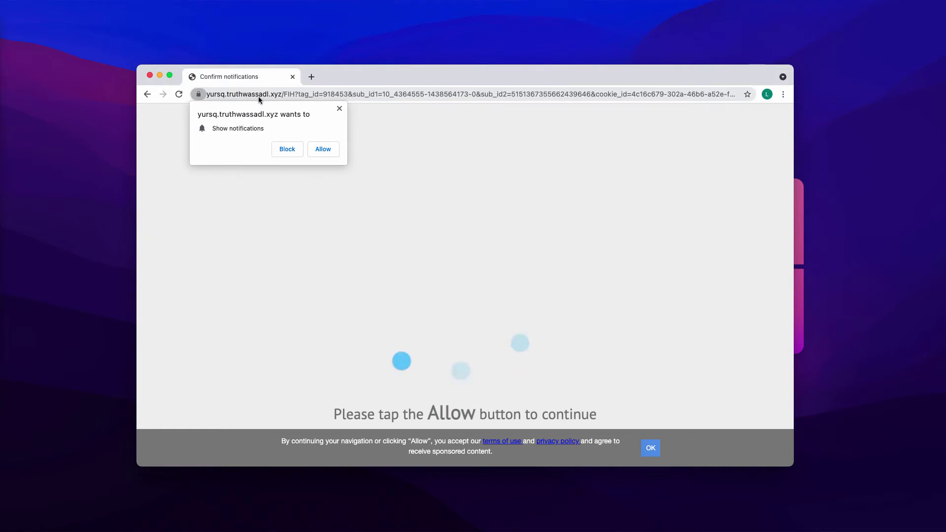
- Dismiss the cookie banner and allow yursq.truthwassadl.xyz to show notifications
click(649, 457)
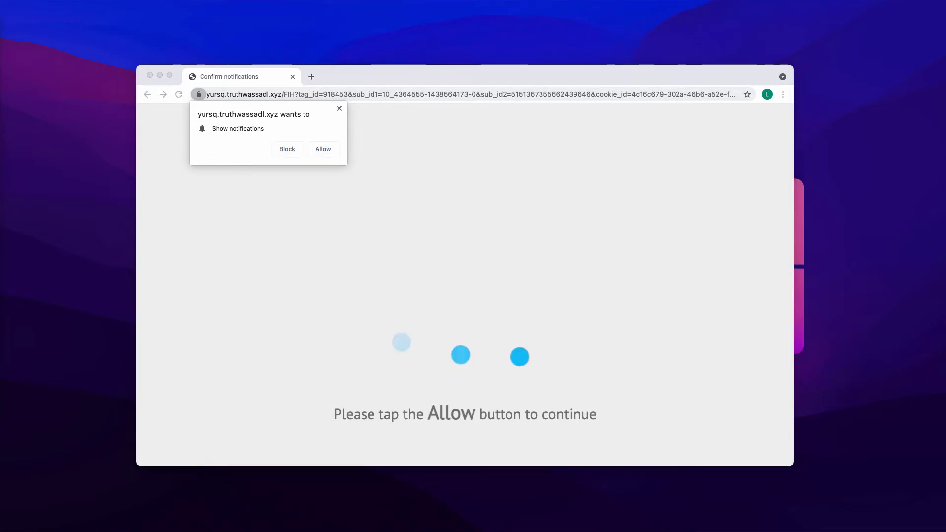
click(373, 72)
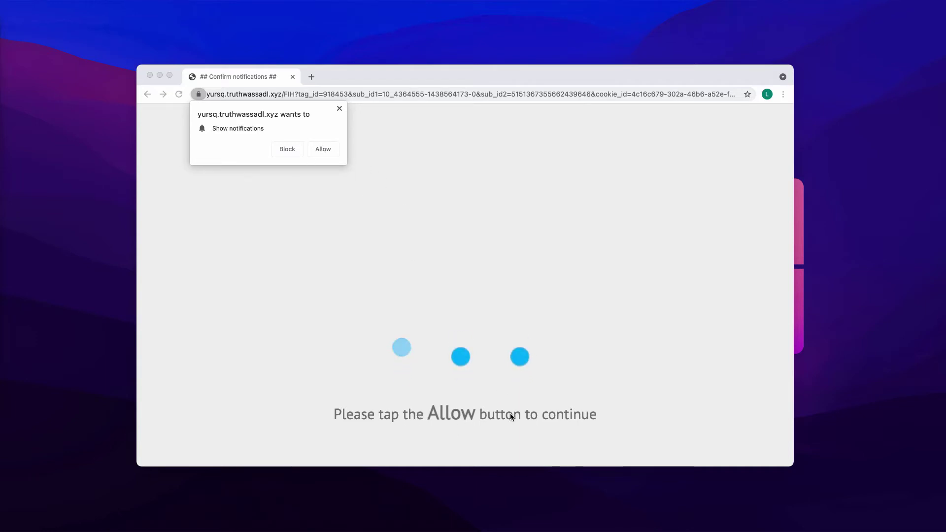
drag(427, 70, 427, 73)
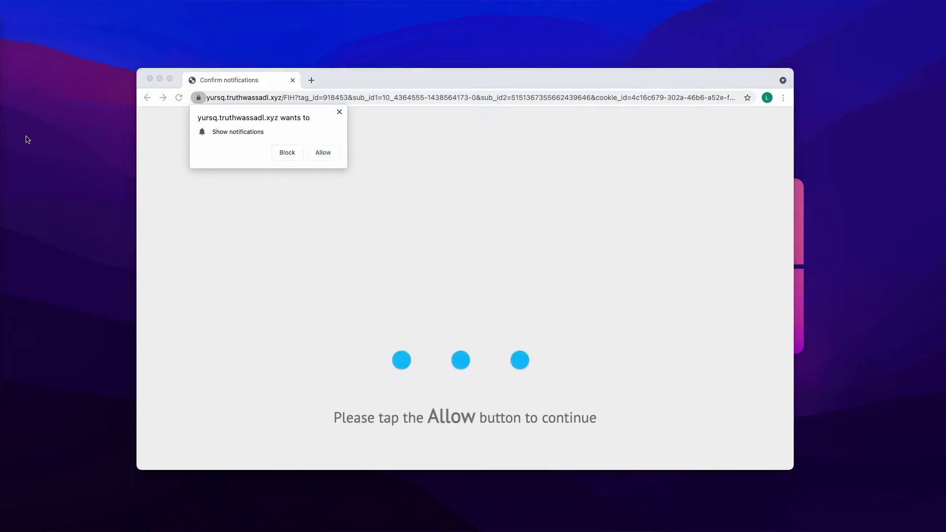
click(323, 152)
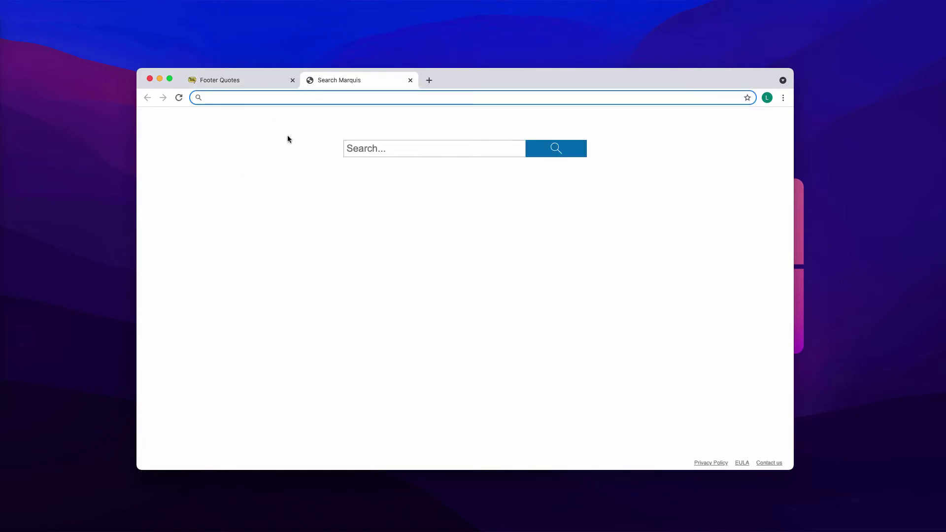
- Close the Footer Quotes tab so only the Search Marquis page remains
click(292, 80)
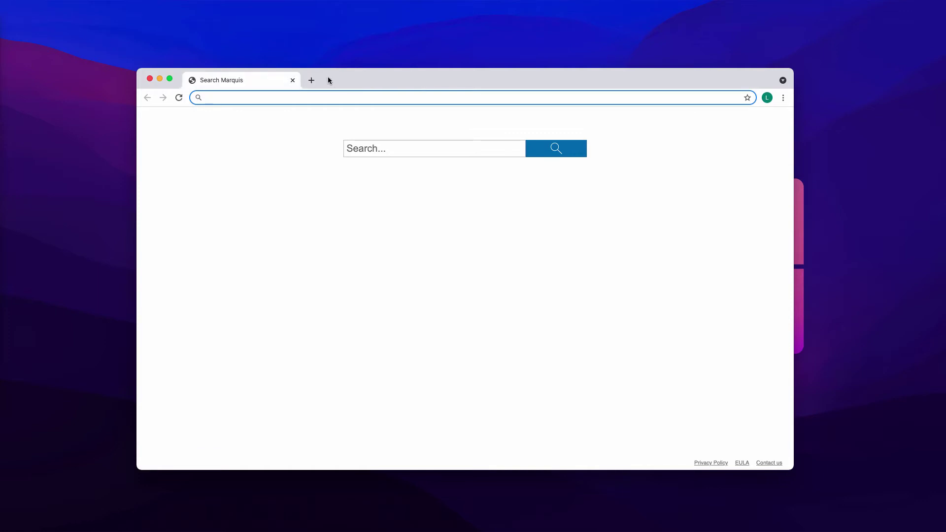
drag(550, 83, 550, 85)
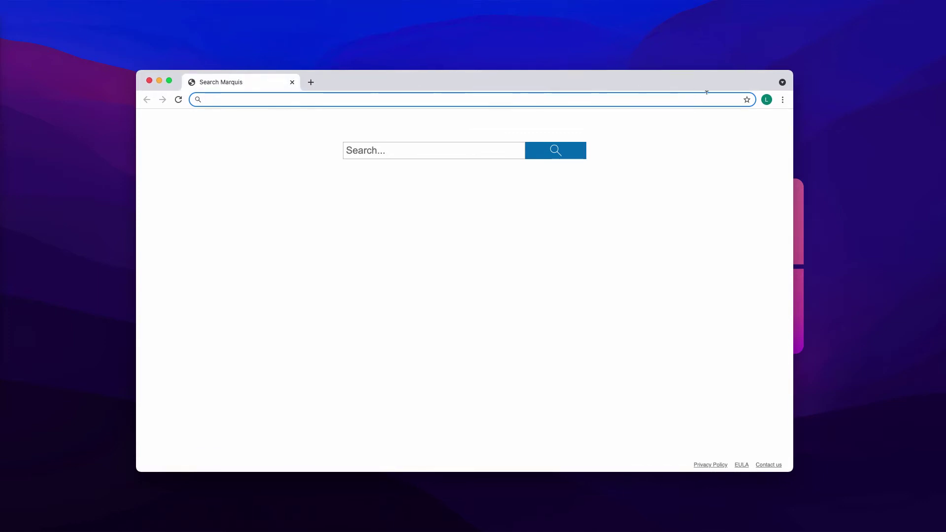
click(38, 151)
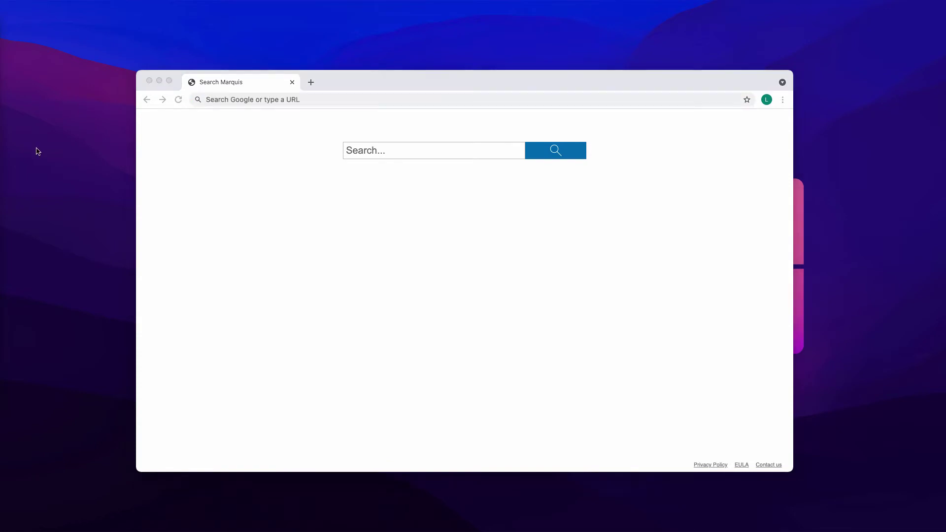
drag(394, 78, 388, 75)
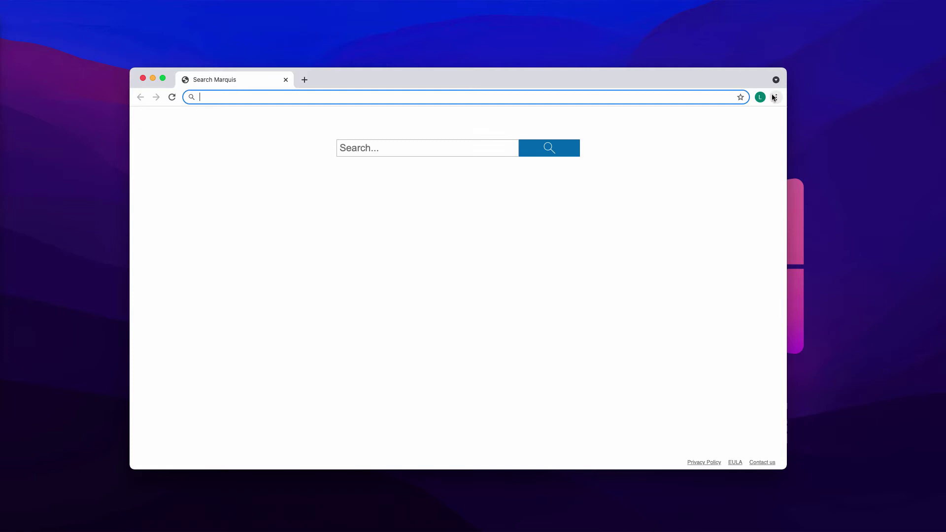
drag(725, 77, 724, 77)
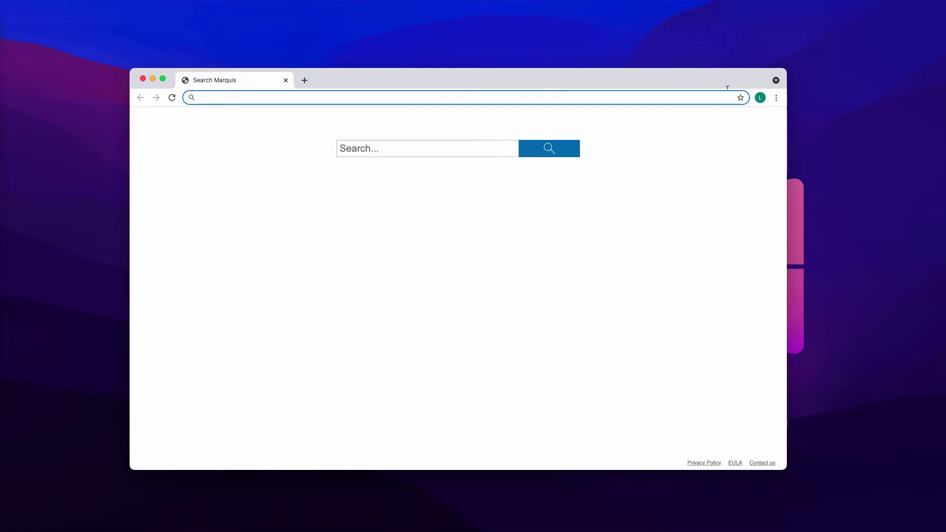
- Go to Settings > Privacy and security > Site Settings > Notifications
click(775, 98)
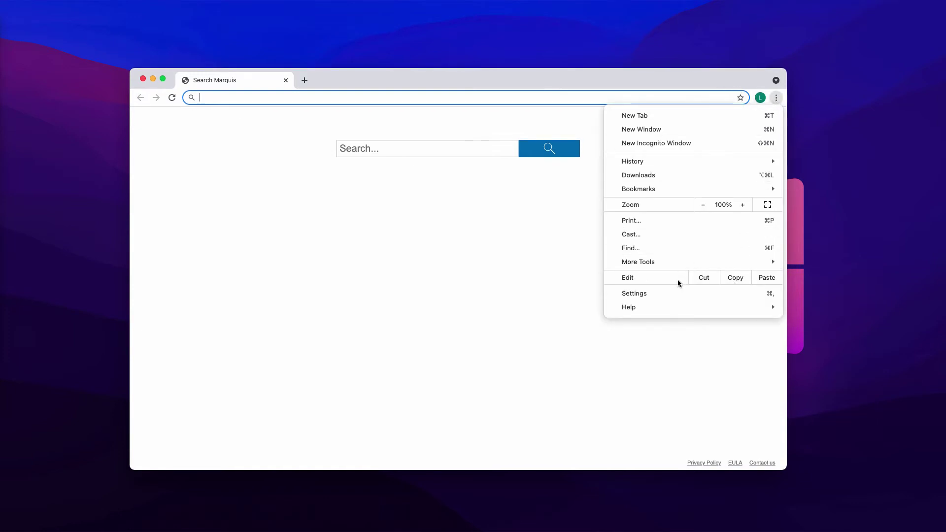
click(652, 296)
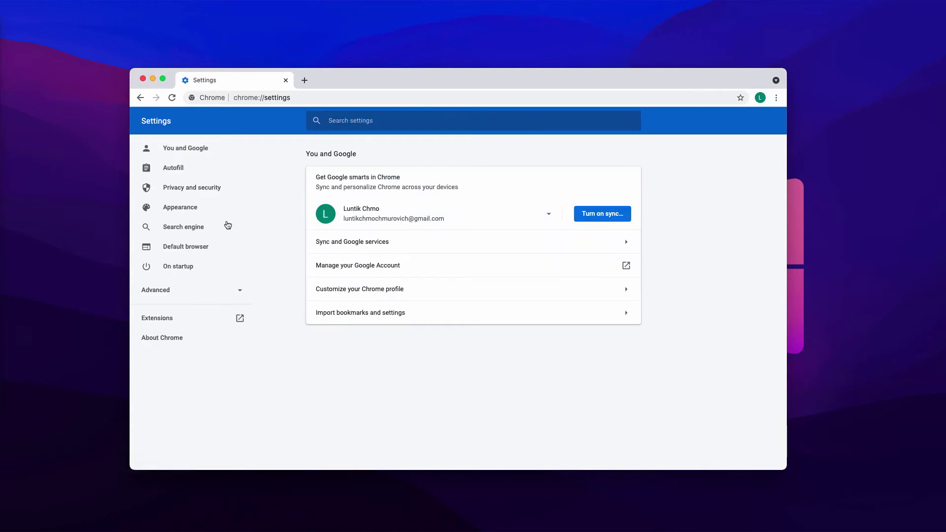
click(202, 193)
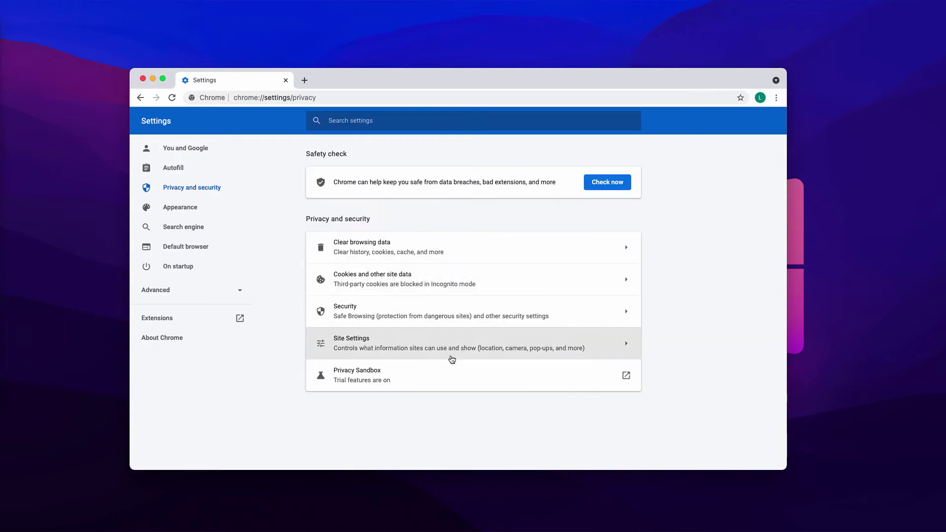
click(374, 344)
scroll(374, 348, down, 2)
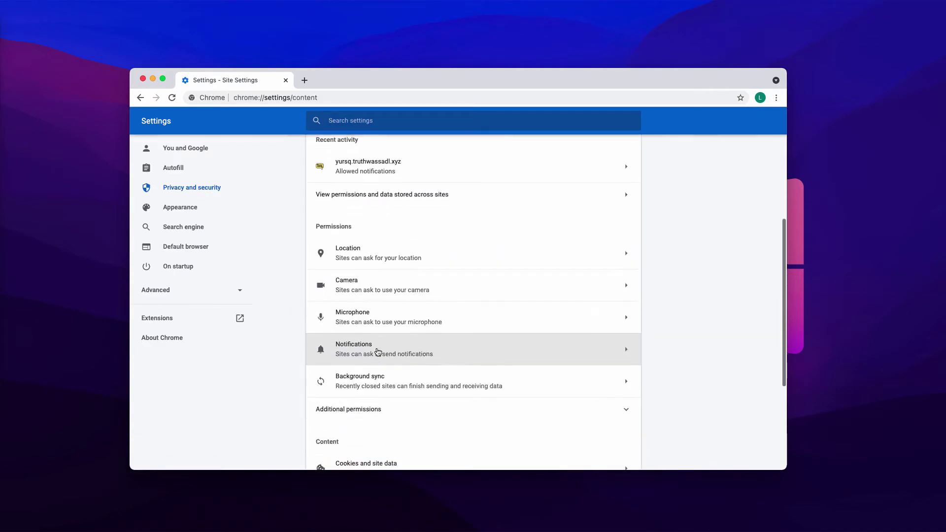
click(365, 354)
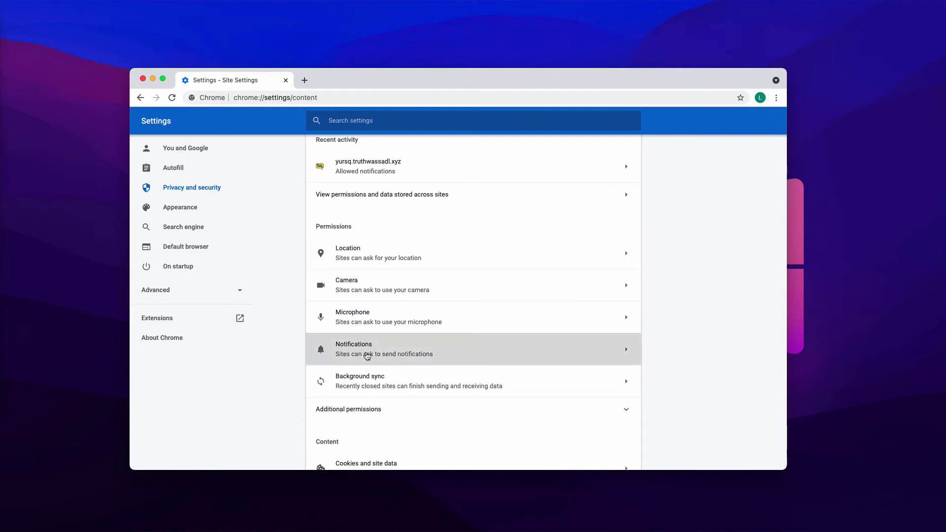
- Remove yursq.truthwassadl.xyz from the sites allowed to send notifications
scroll(373, 356, down, 1)
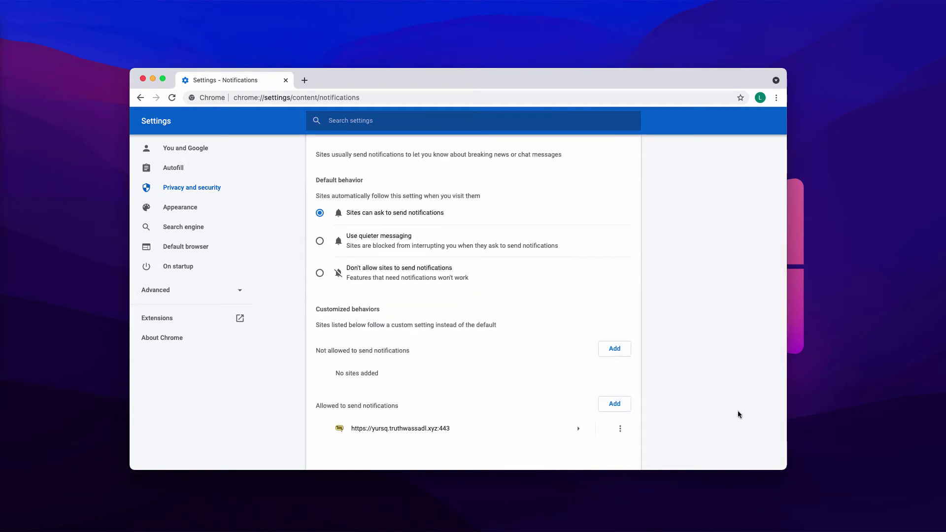
drag(327, 405, 406, 410)
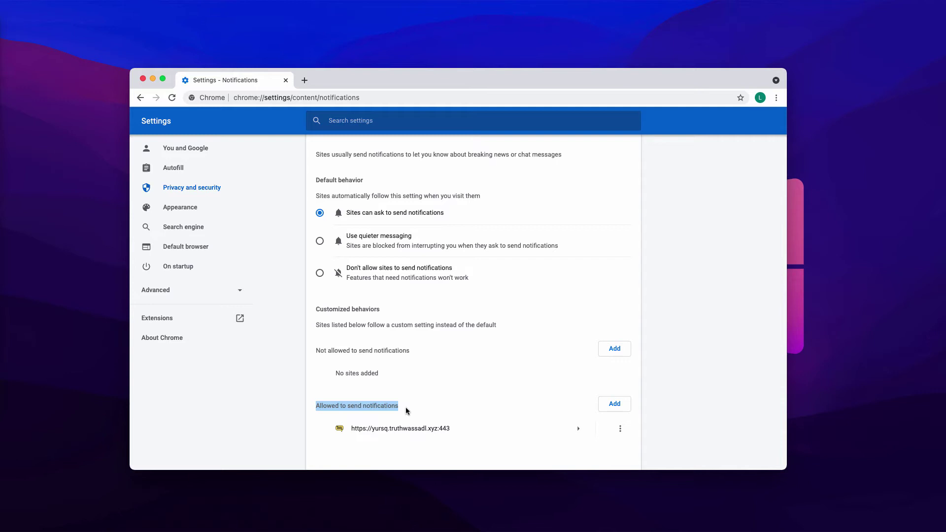
click(407, 410)
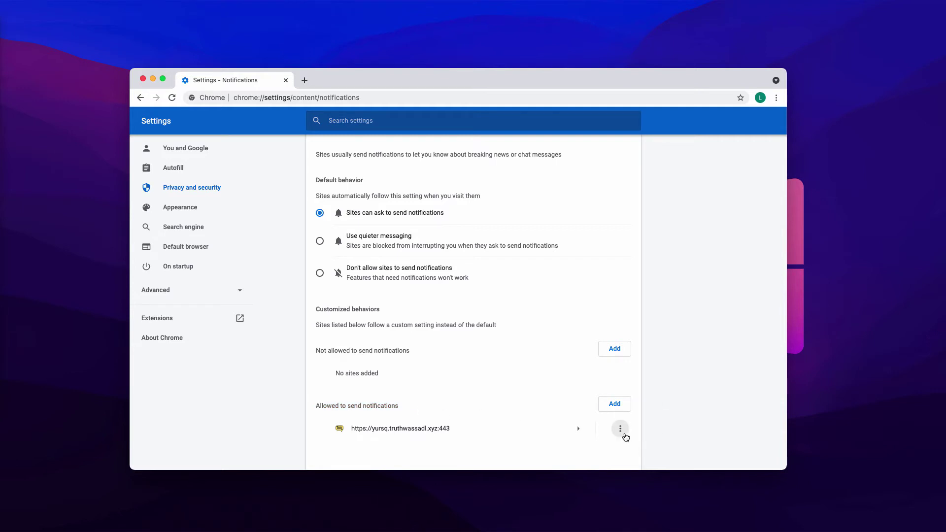
click(620, 428)
click(619, 425)
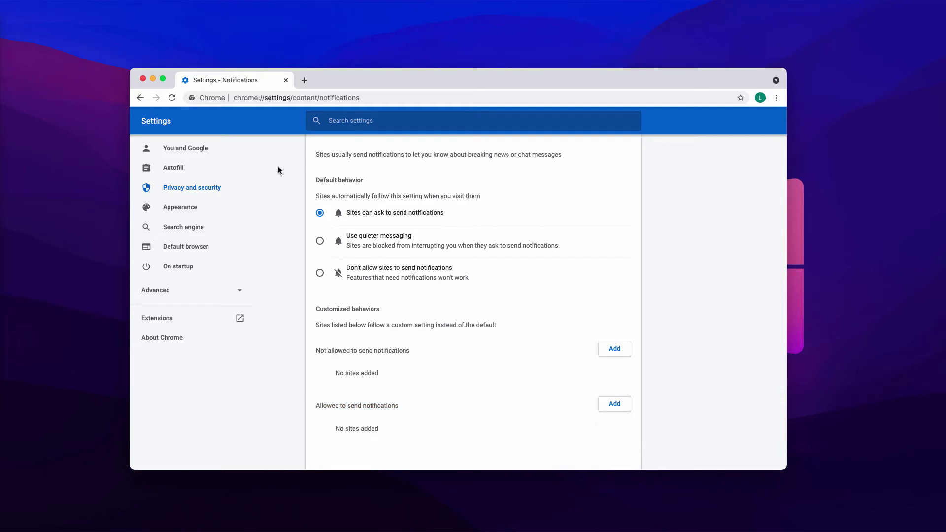
- Load combocleaner.com in the address bar, then bring up Combo Cleaner
click(381, 98)
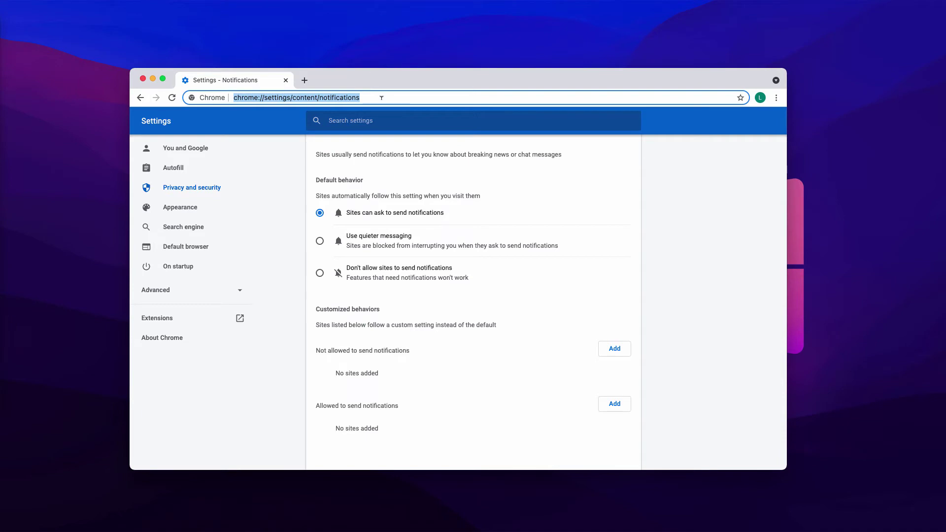
text(combocleaner.com)
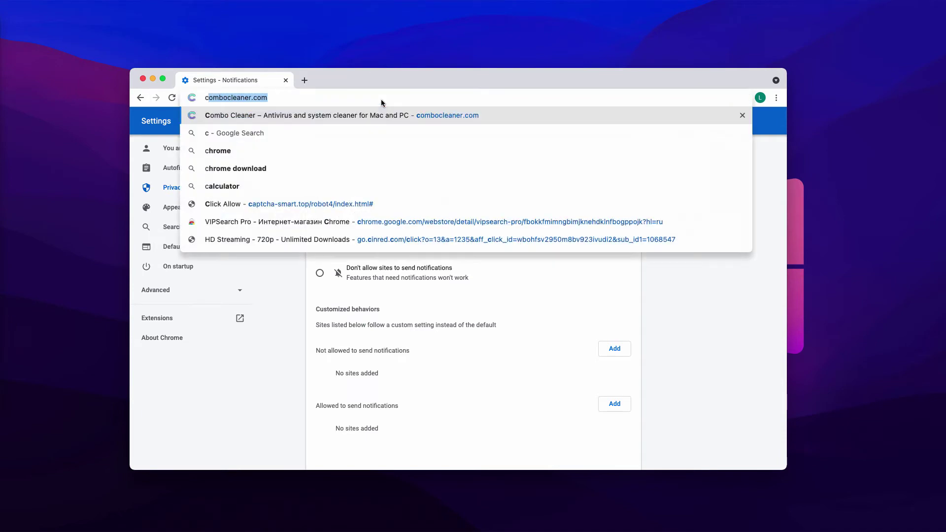
key(Return)
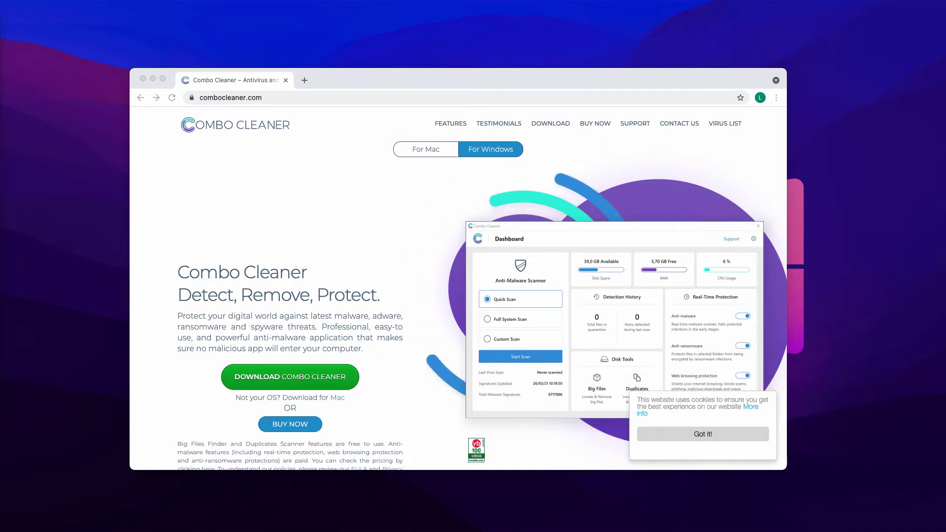
drag(393, 79, 395, 78)
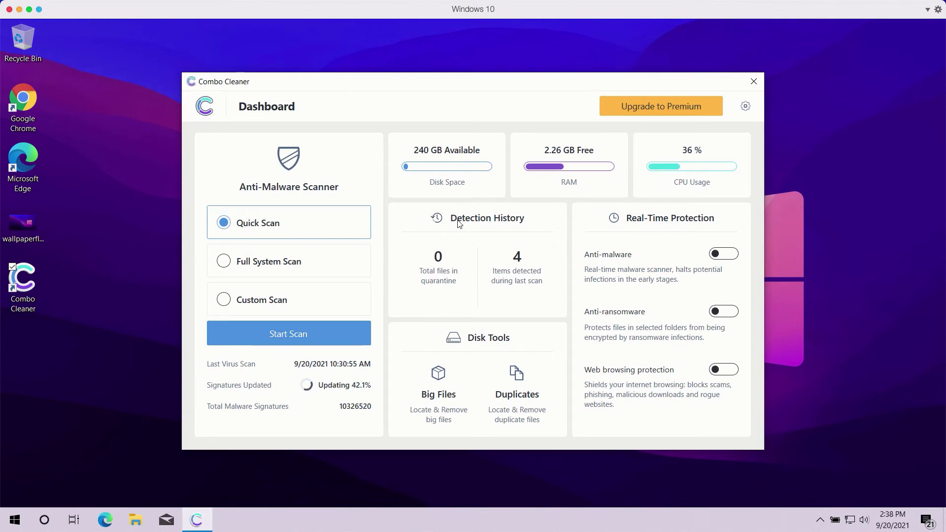
- Start a Quick Scan from the Combo Cleaner Dashboard, then open Settings
click(287, 336)
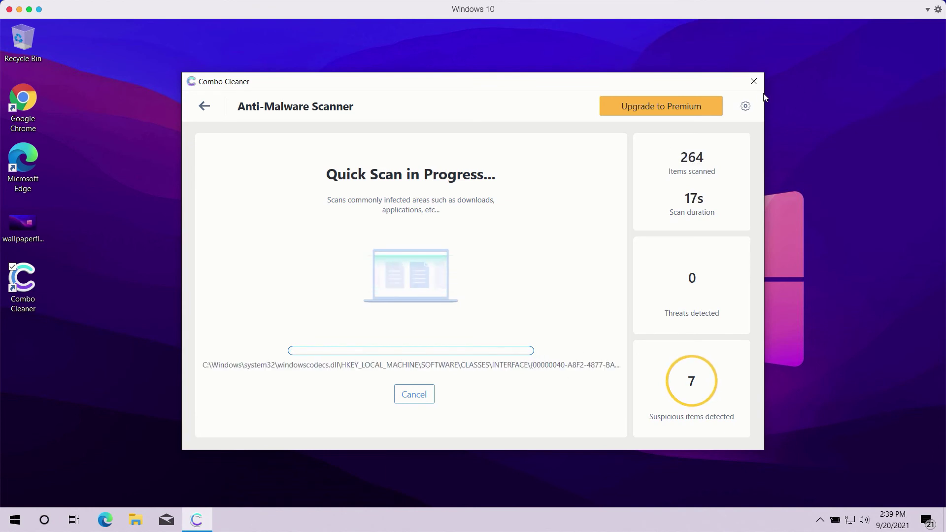
click(745, 105)
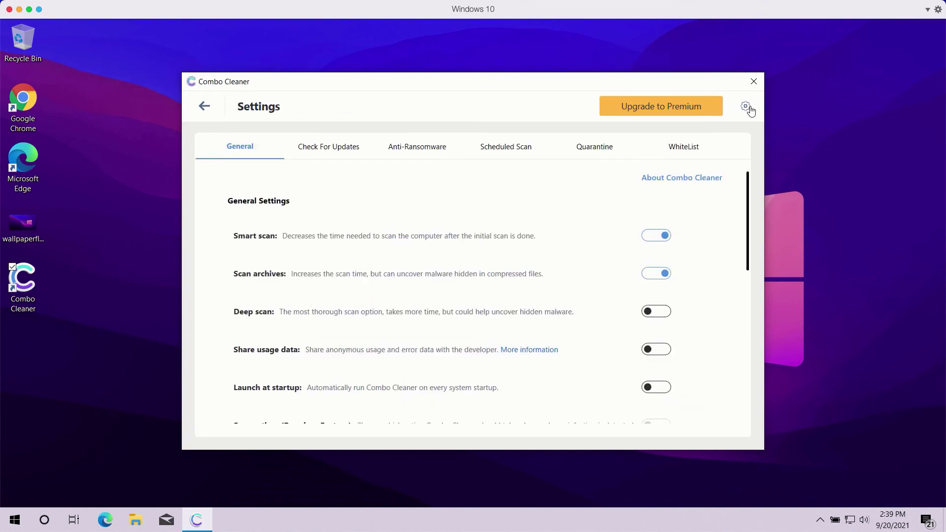
- View the Anti-Ransomware settings, then return to the General settings
click(413, 150)
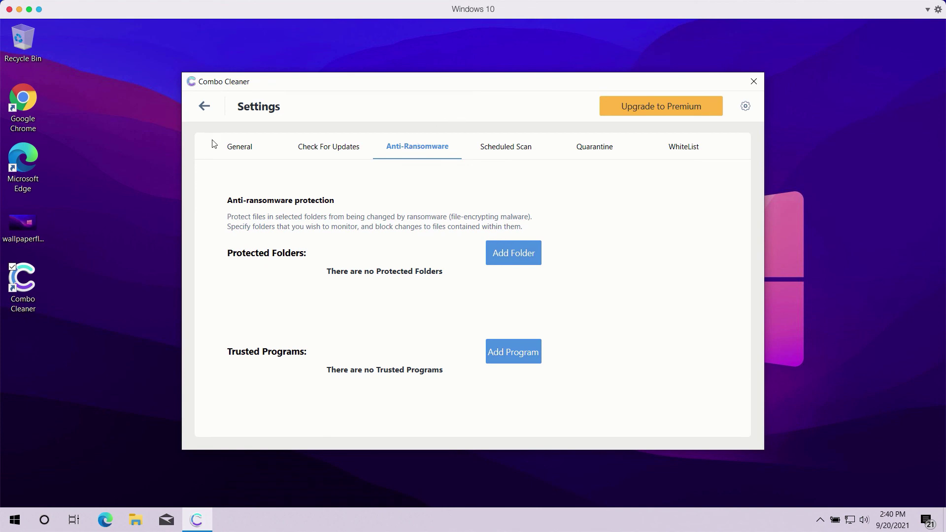
click(240, 156)
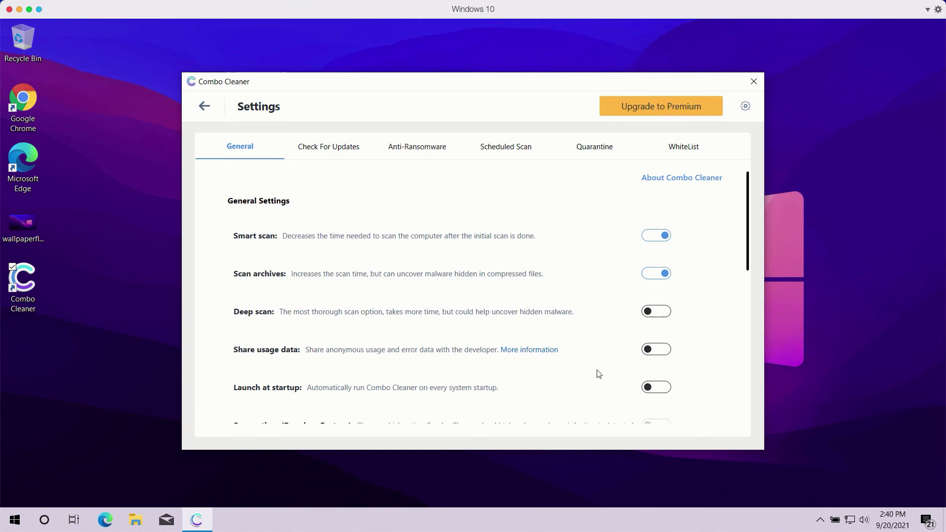
- Return to the running Quick Scan and decline cancelling it so it completes
click(204, 106)
click(325, 333)
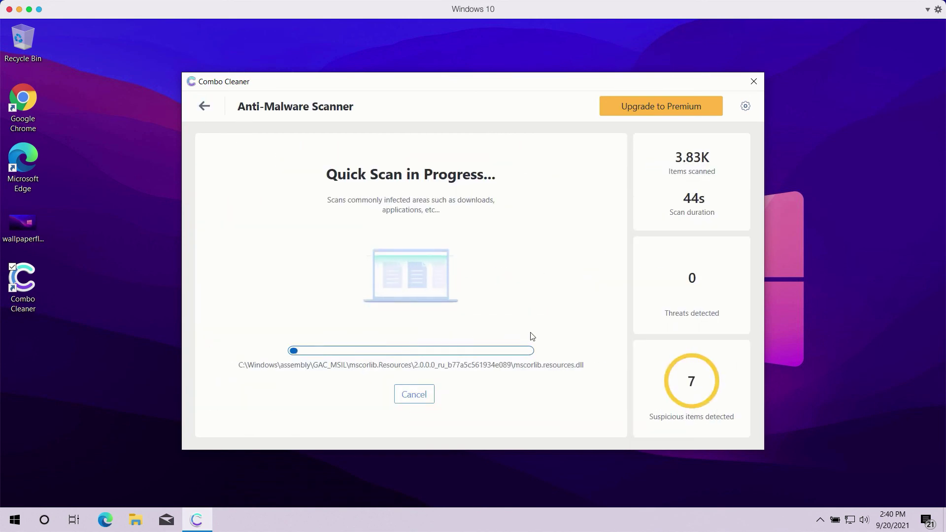
click(409, 394)
click(502, 329)
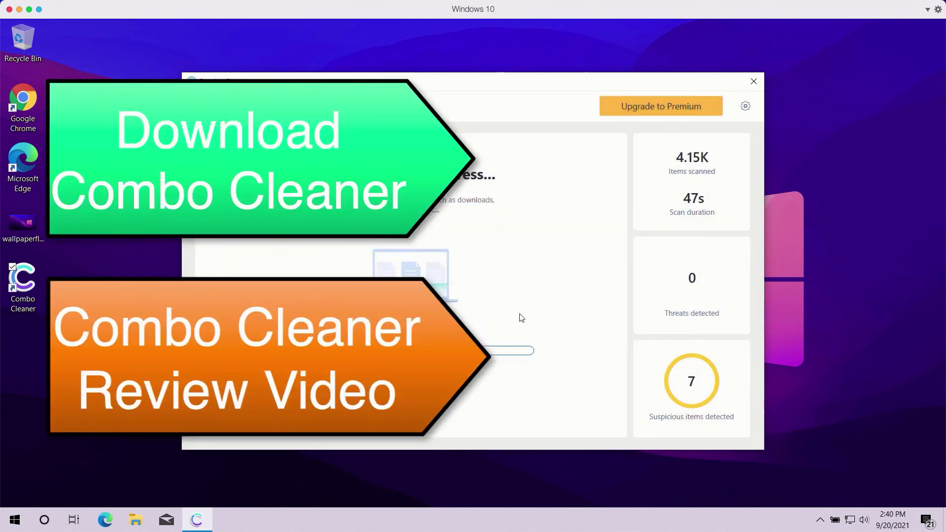